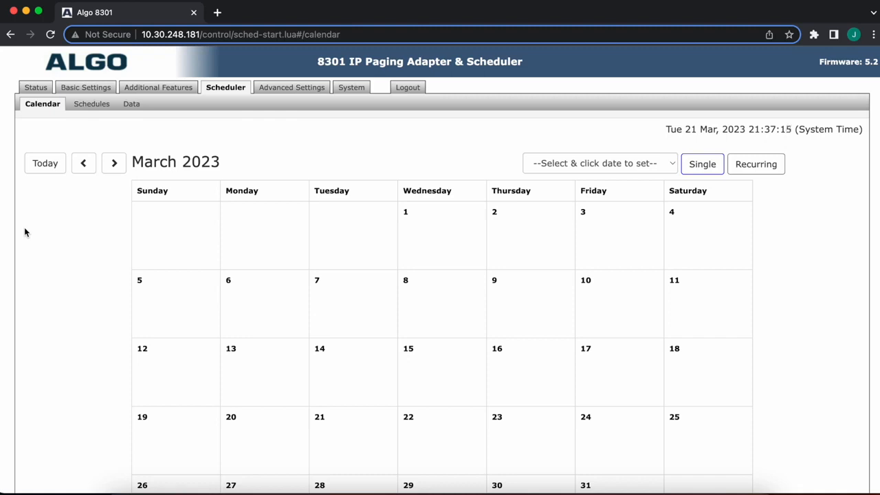
# Step: Name the empty schedule Weekday and change its colour to bright green
pyautogui.click(77, 106)
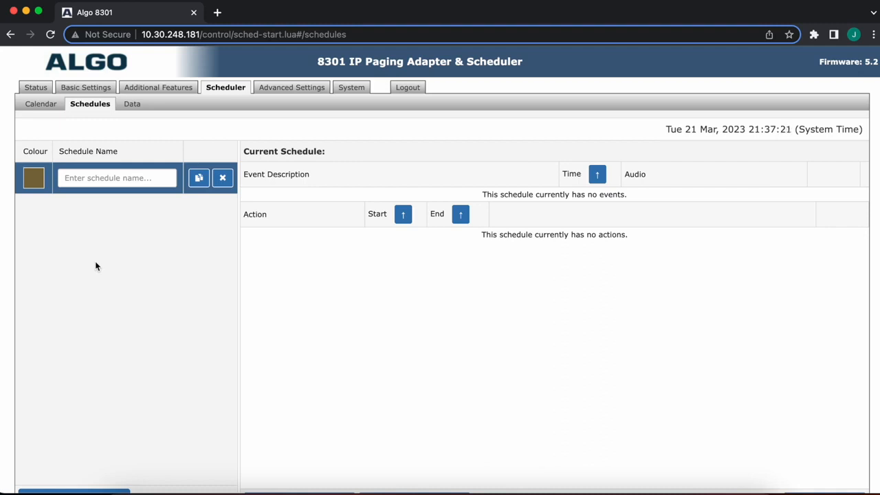
pyautogui.click(122, 180)
pyautogui.write('Week')
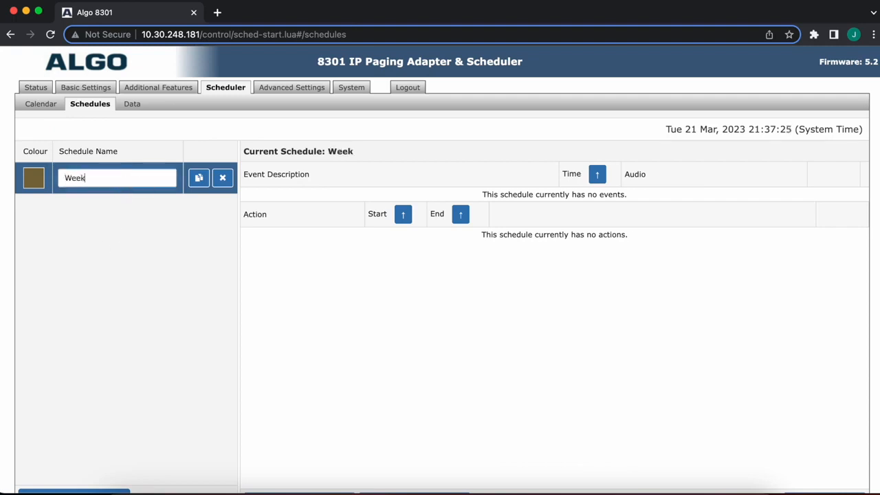
pyautogui.write('day')
pyautogui.click(34, 178)
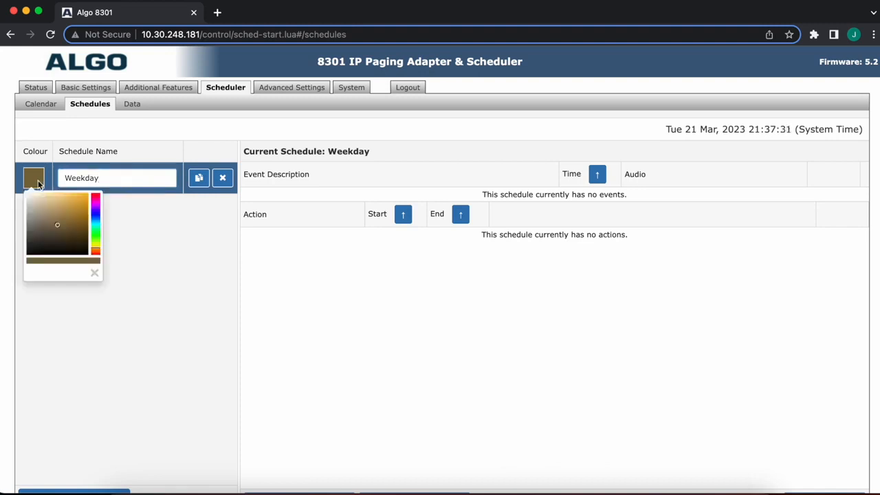
pyautogui.click(97, 234)
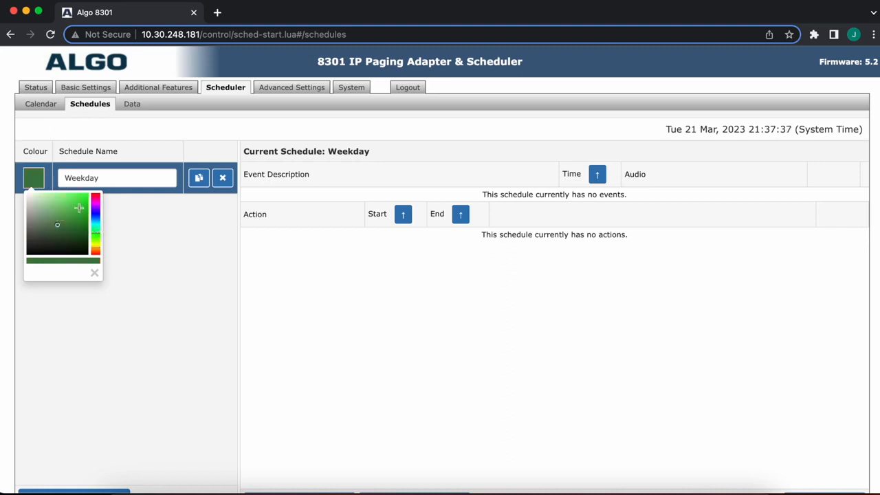
pyautogui.click(80, 204)
pyautogui.click(152, 245)
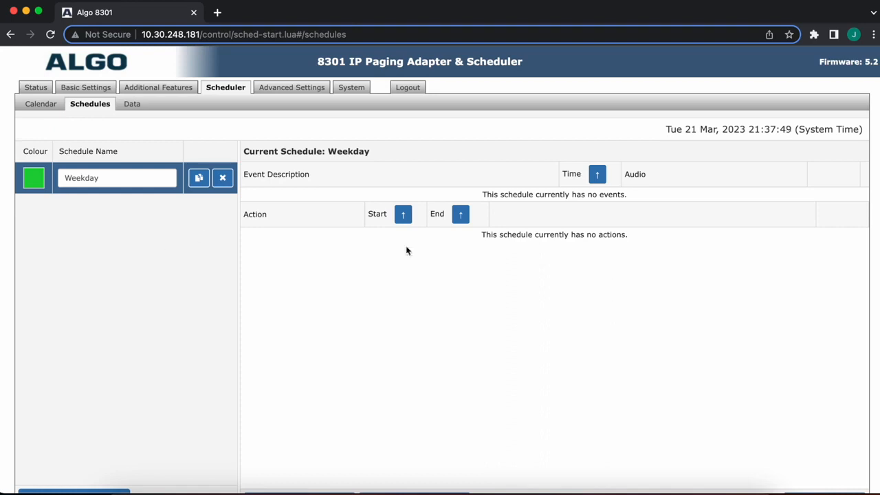
# Step: Add a Morning event at 08:00 to the Weekday schedule, keeping bell-na.wav as its audio
pyautogui.scroll(-1, 406, 250)
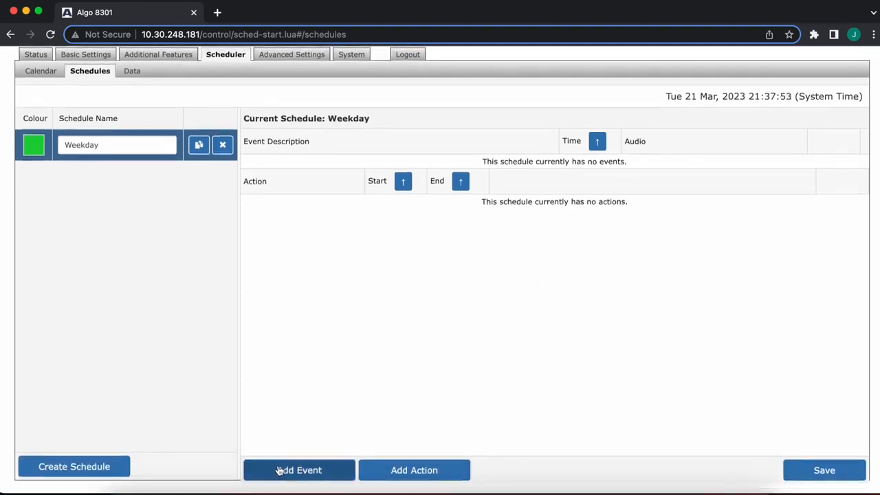
pyautogui.click(279, 470)
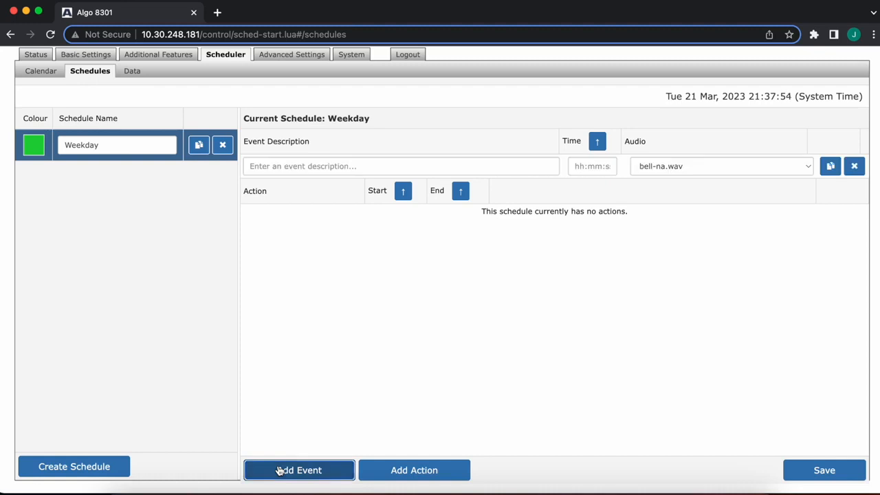
pyautogui.click(344, 166)
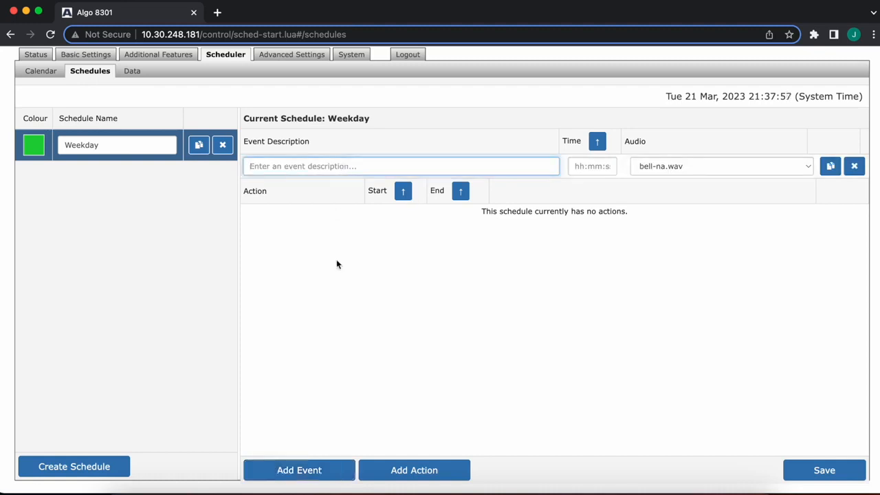
pyautogui.write('M')
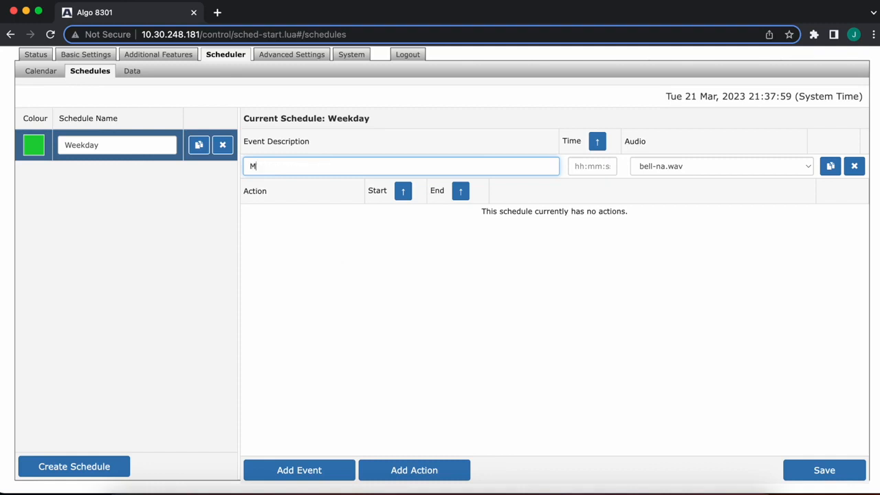
pyautogui.write('orning')
pyautogui.press('Tab')
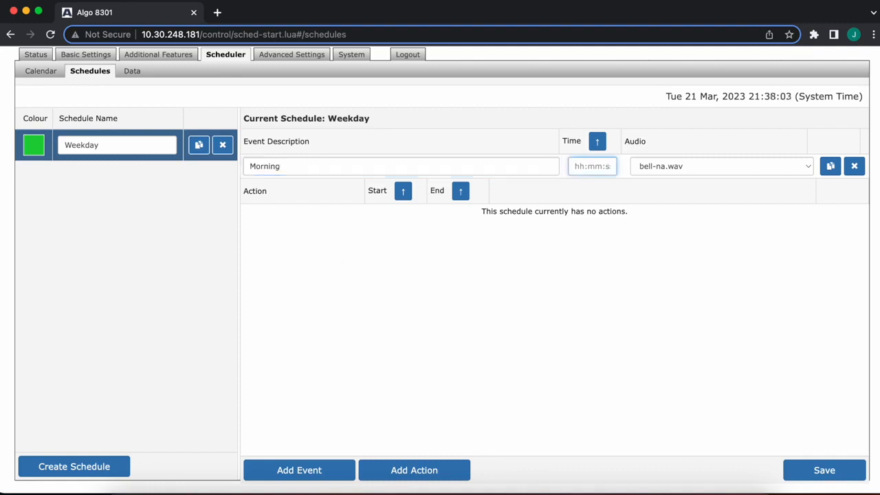
pyautogui.write('08:00')
pyautogui.press('Tab')
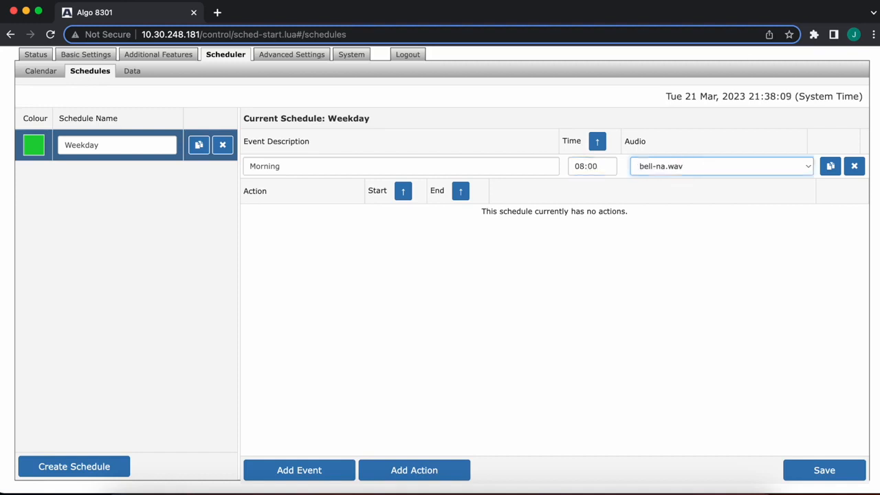
pyautogui.click(669, 169)
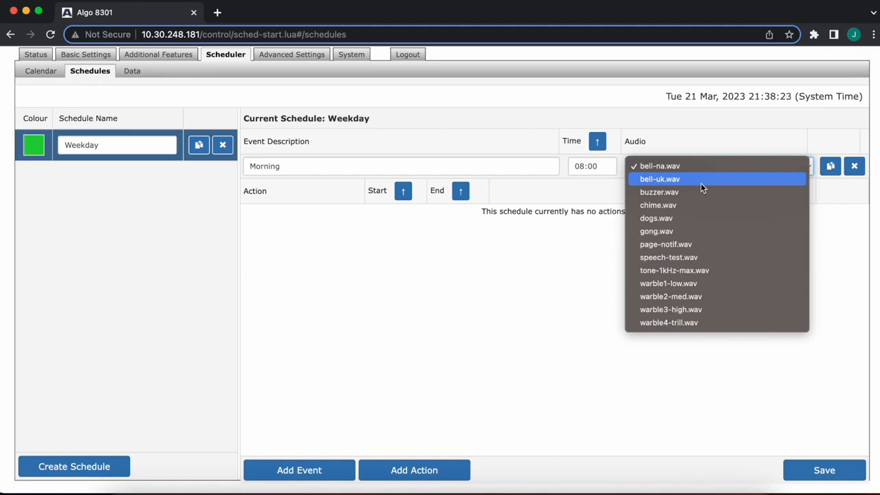
pyautogui.click(552, 305)
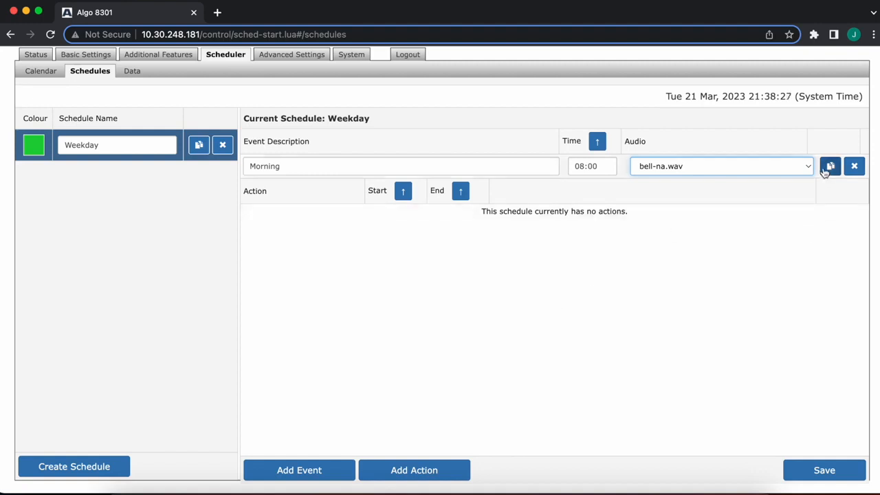
pyautogui.click(760, 269)
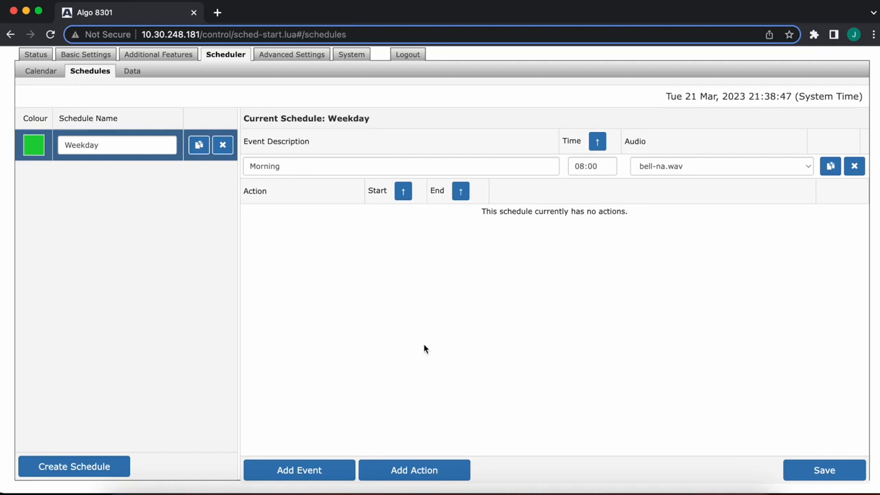
# Step: Add a Lunch event at 12:00 with speech-test.wav audio to the Weekday schedule and save
pyautogui.click(266, 471)
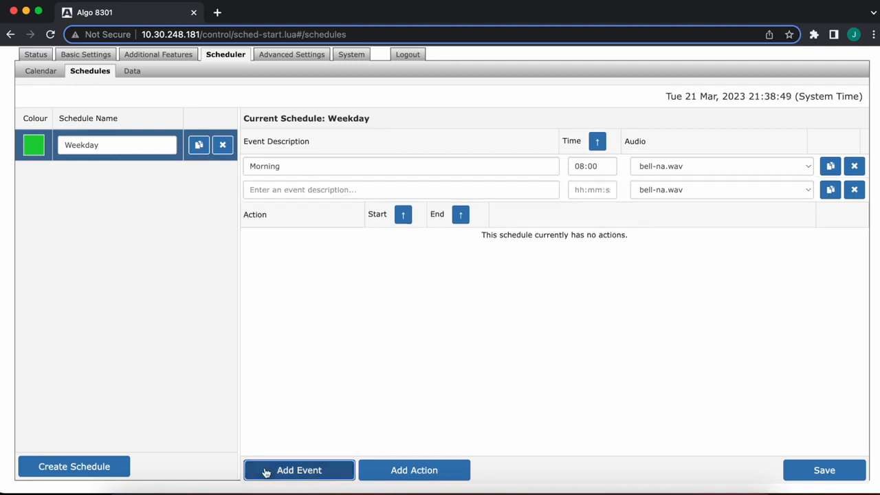
pyautogui.click(365, 189)
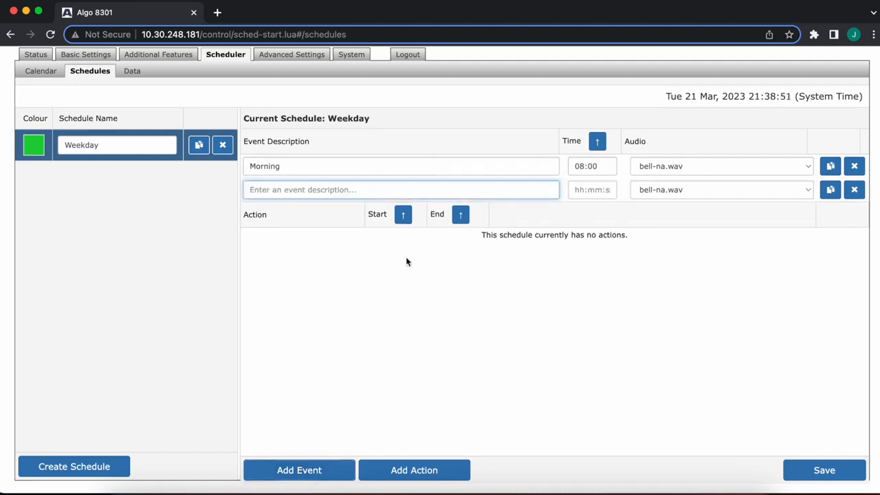
pyautogui.write('Lunch')
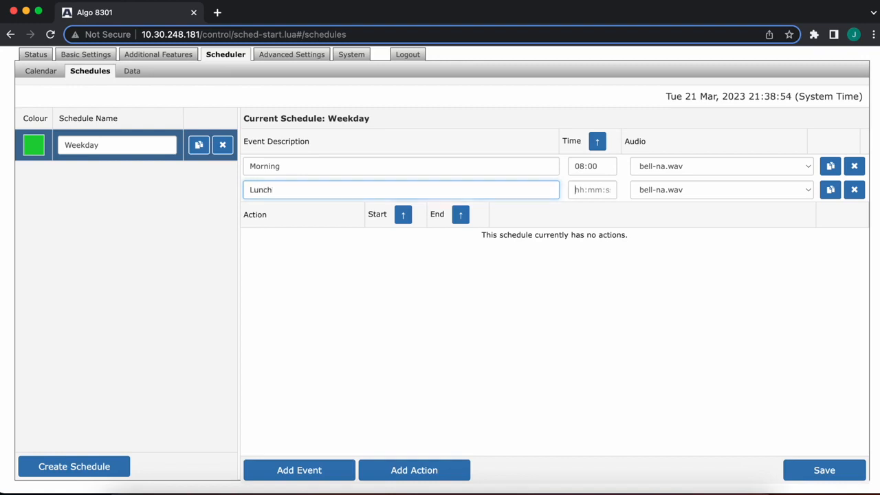
pyautogui.press('Tab')
pyautogui.write('10')
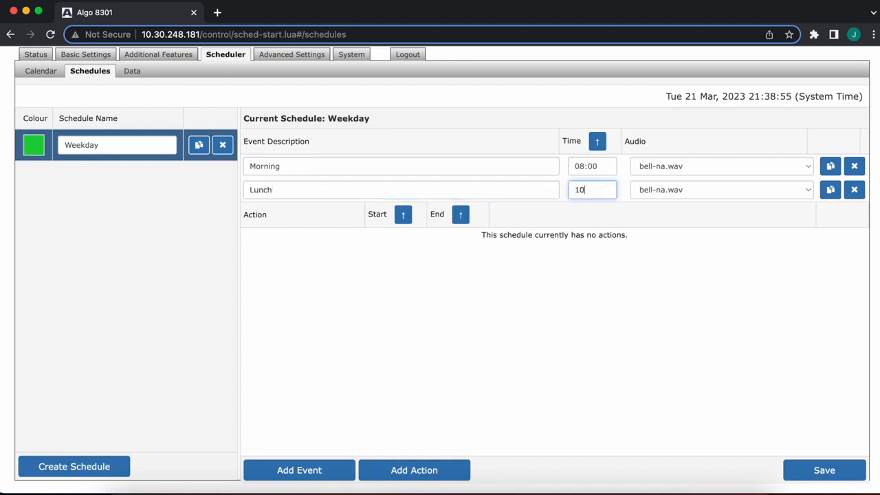
pyautogui.press('BackSpace')
pyautogui.write('2:00')
pyautogui.click(701, 189)
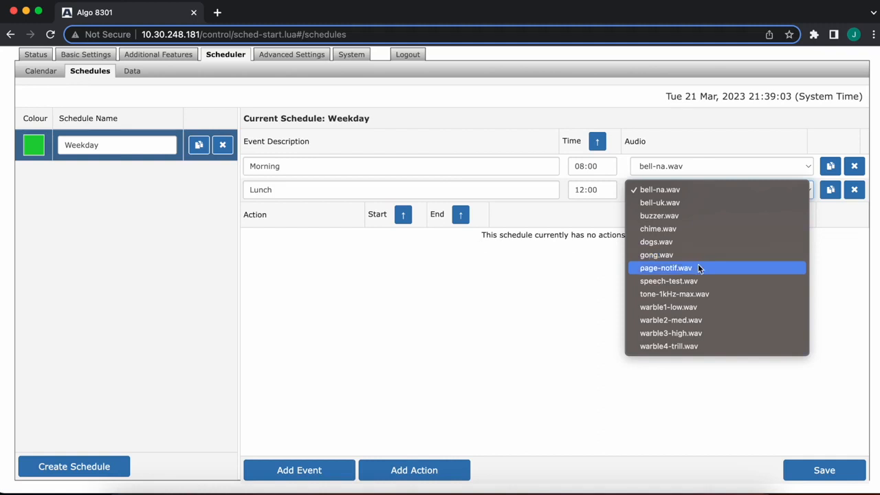
pyautogui.click(693, 281)
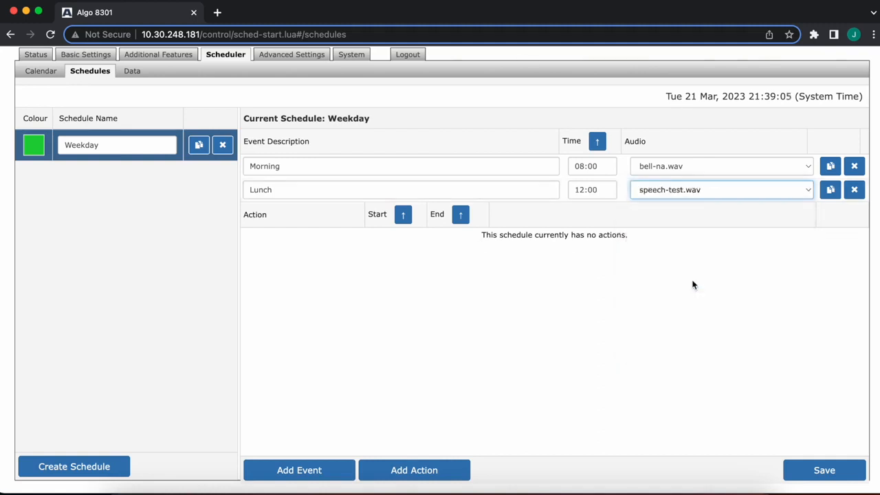
pyautogui.click(812, 471)
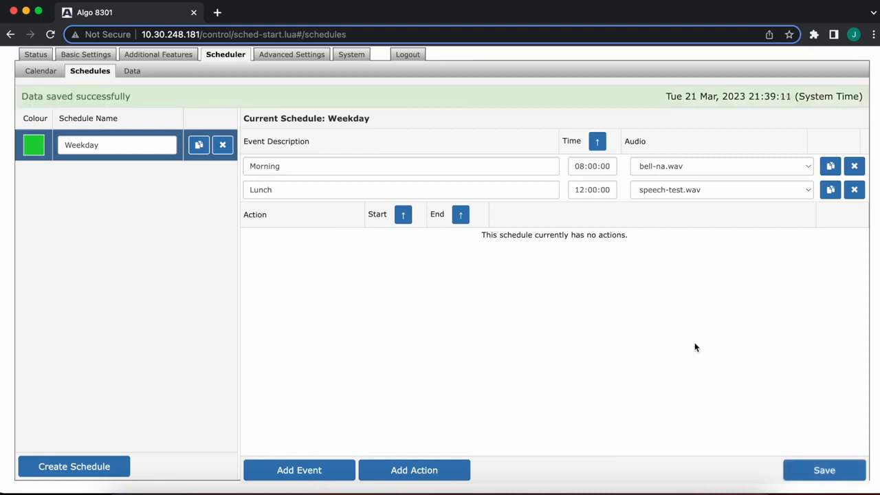
# Step: Create a second schedule named Weekend
pyautogui.click(43, 472)
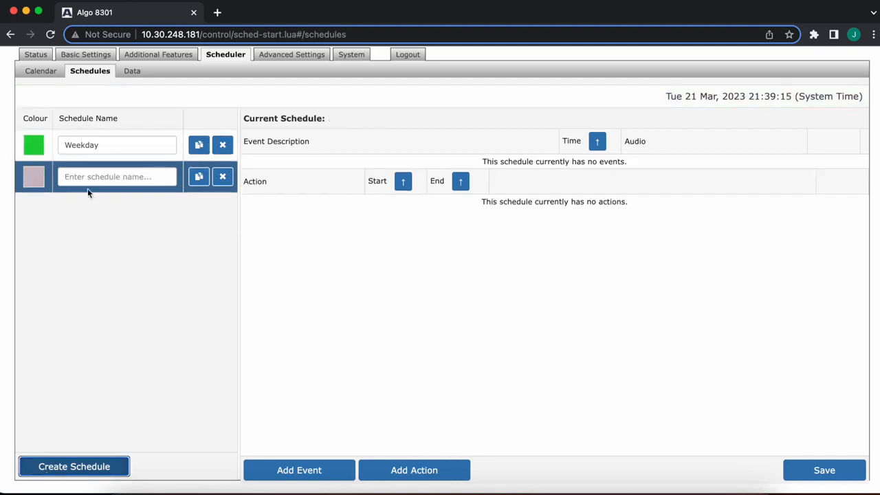
pyautogui.click(87, 177)
pyautogui.write('Week')
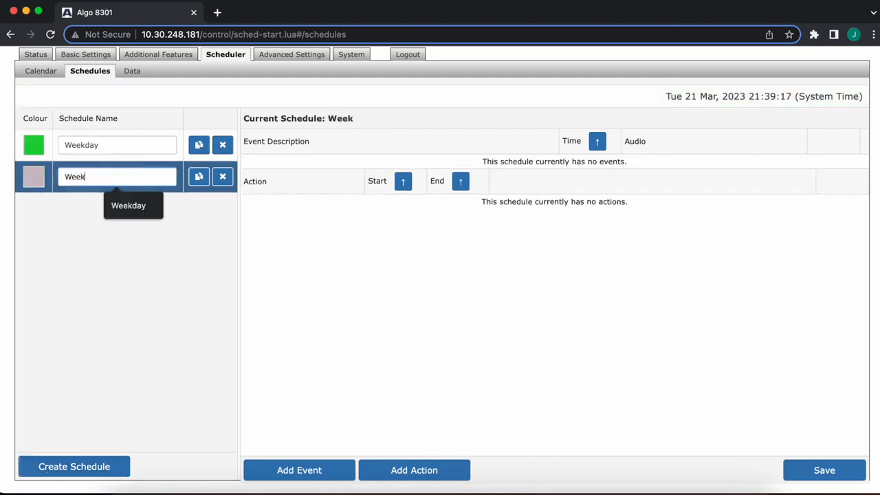
pyautogui.write('end')
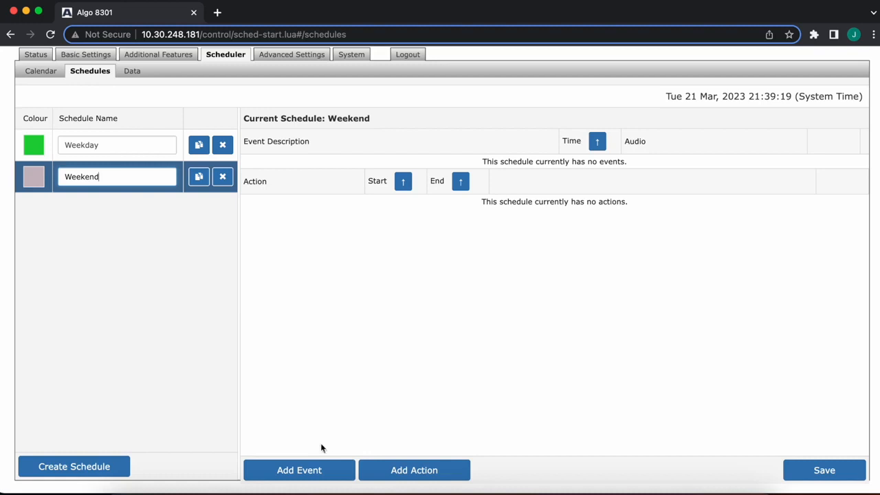
# Step: Add a Morning event at 09:00 with warble1-low.wav audio to the Weekend schedule
pyautogui.click(294, 471)
pyautogui.click(318, 174)
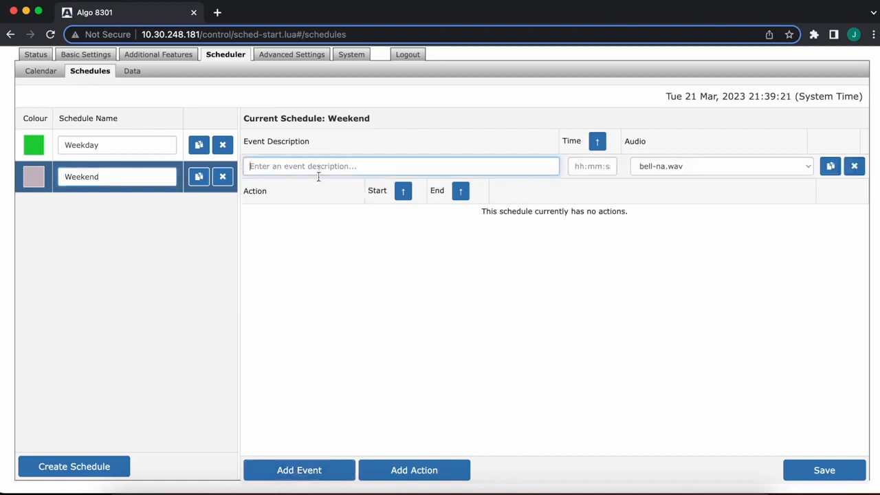
pyautogui.write('Morning')
pyautogui.press('Tab')
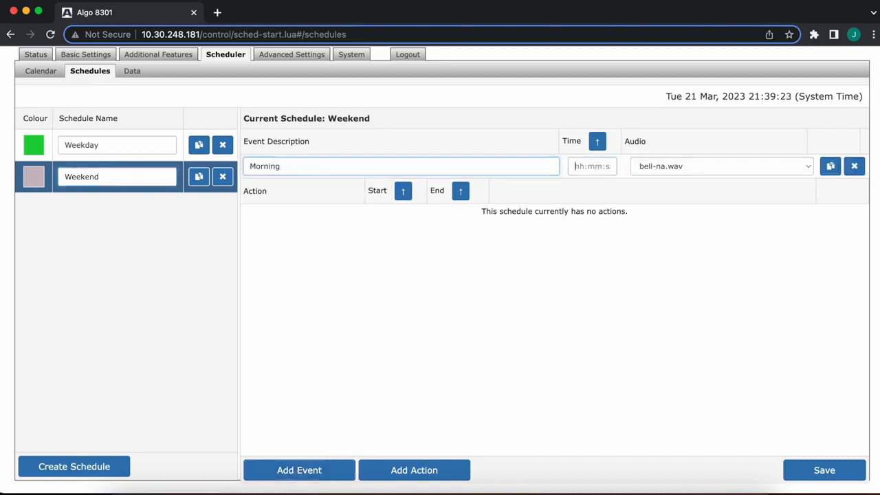
pyautogui.write('09:00')
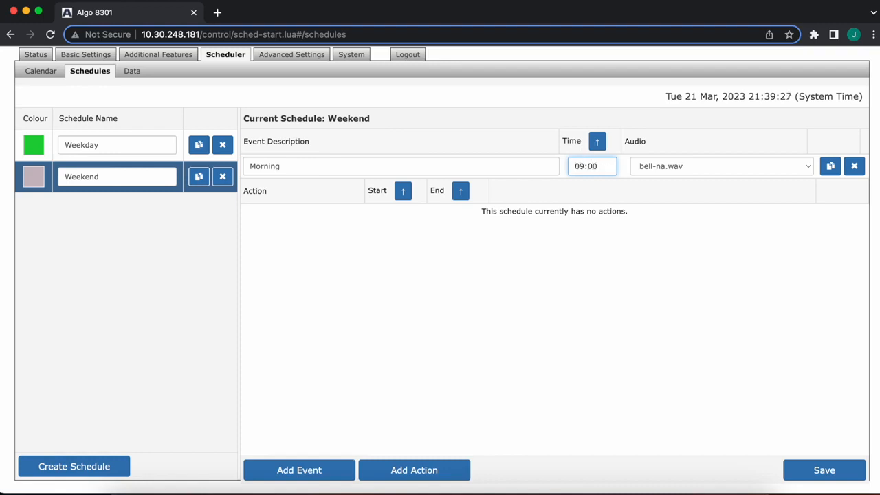
pyautogui.click(720, 166)
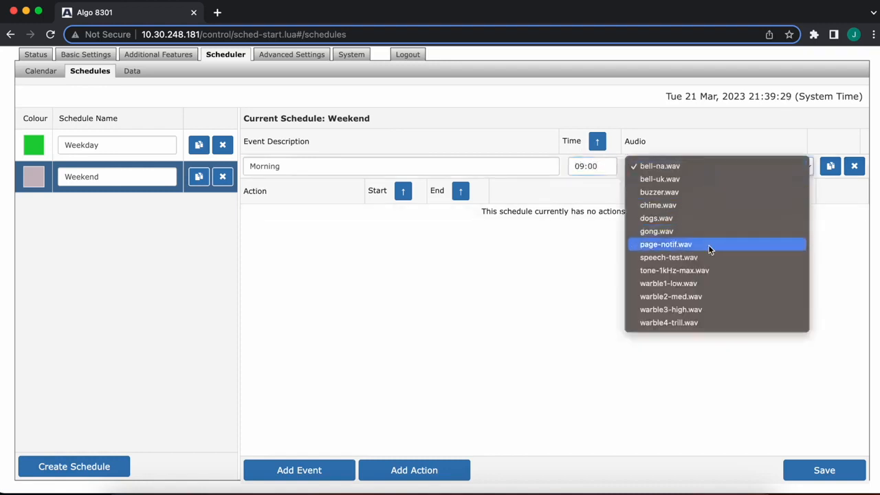
pyautogui.click(706, 283)
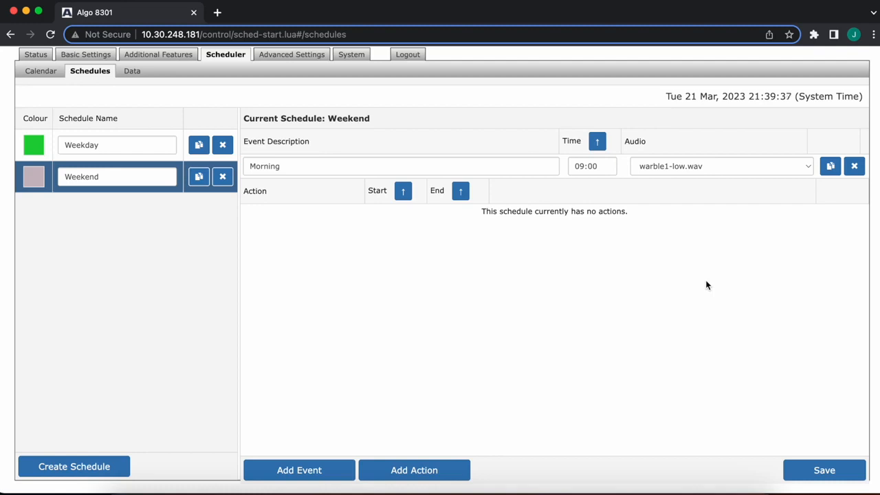
# Step: Add and remove a trial Stream Audio action in the Weekend schedule, and save the schedules
pyautogui.click(422, 471)
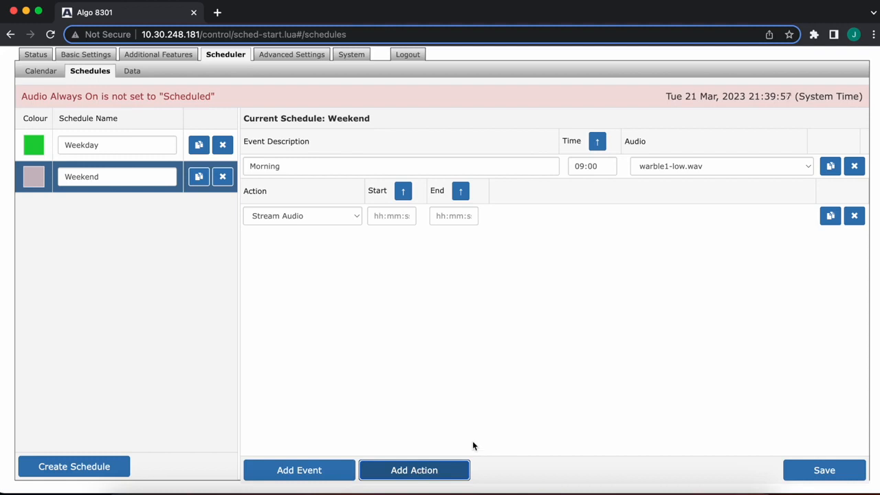
pyautogui.click(855, 217)
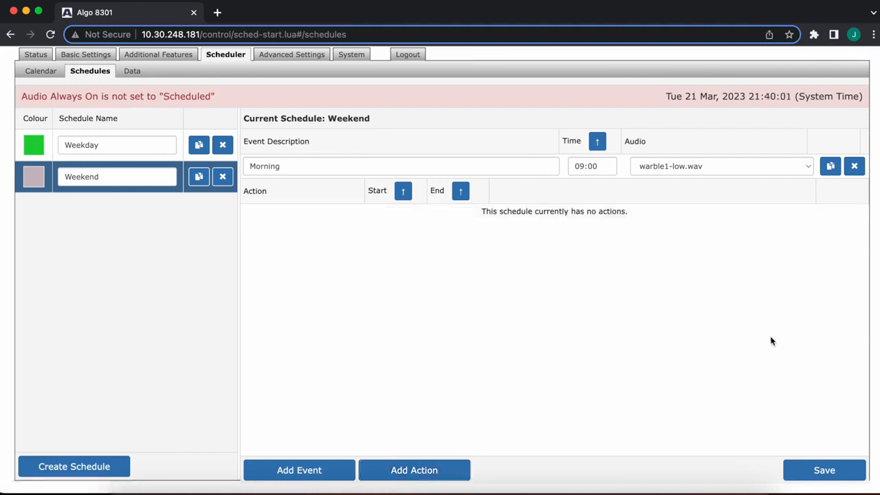
pyautogui.click(804, 470)
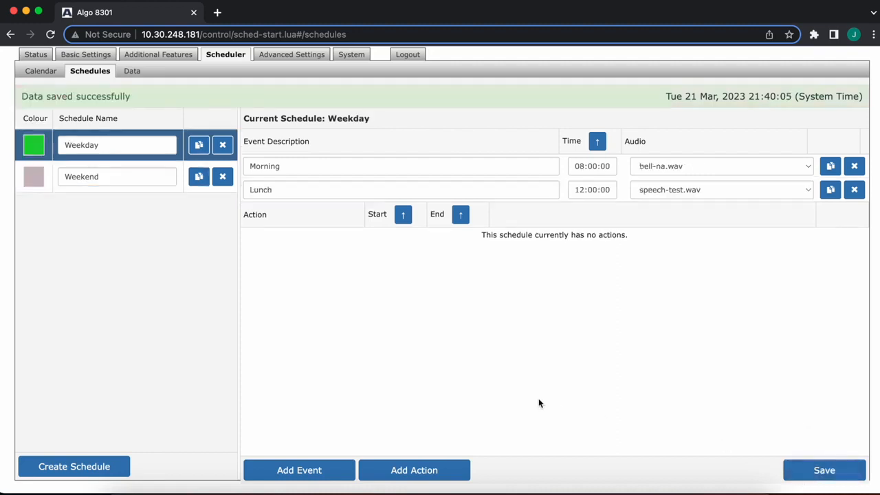
# Step: Assign the Weekday schedule as single entries to each day from March 6 to March 10, 2023 in the scheduler calendar
pyautogui.scroll(1, 538, 399)
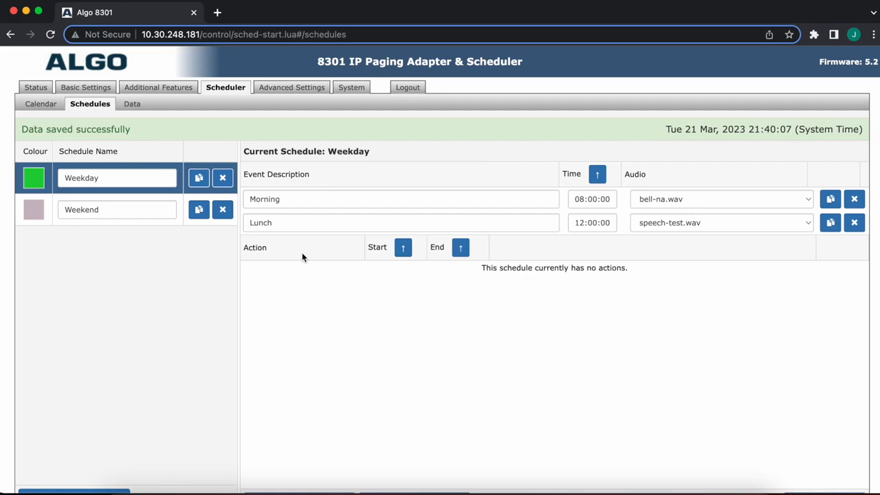
pyautogui.click(40, 107)
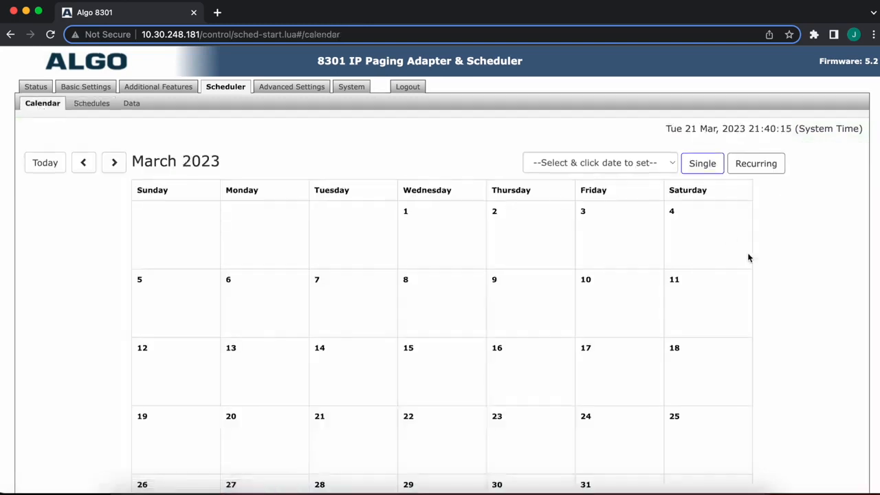
pyautogui.scroll(-2, 748, 258)
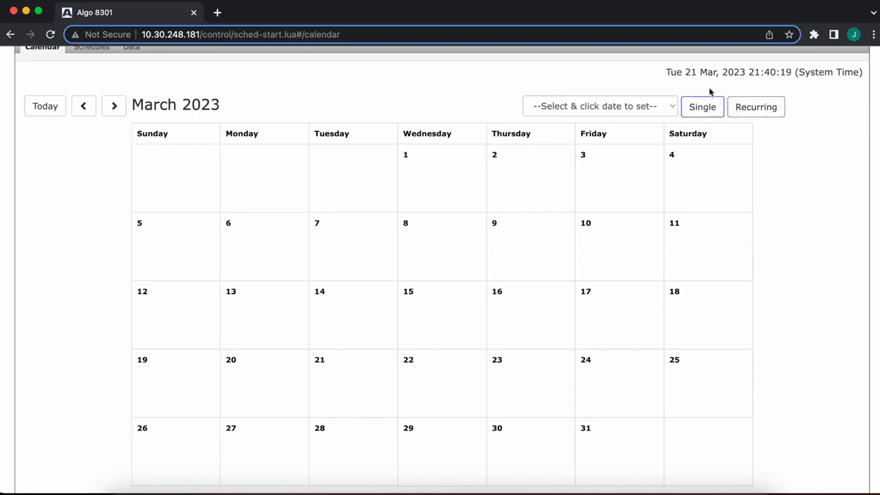
pyautogui.click(698, 111)
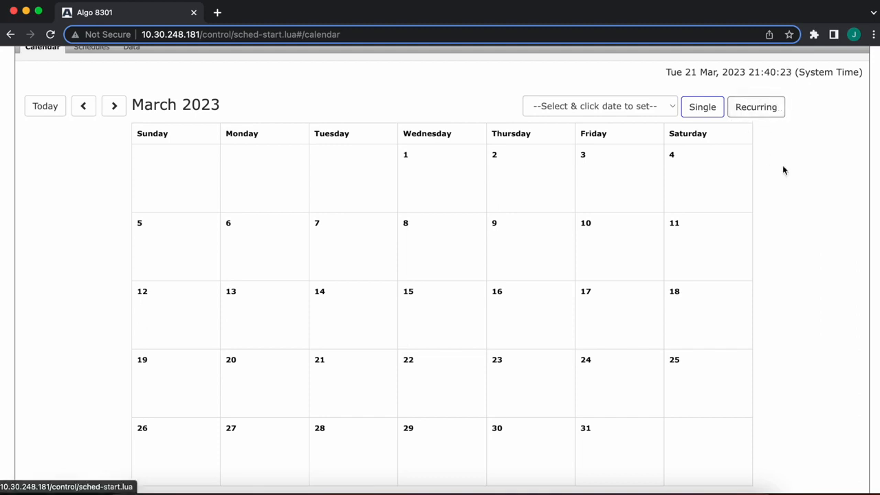
pyautogui.click(591, 107)
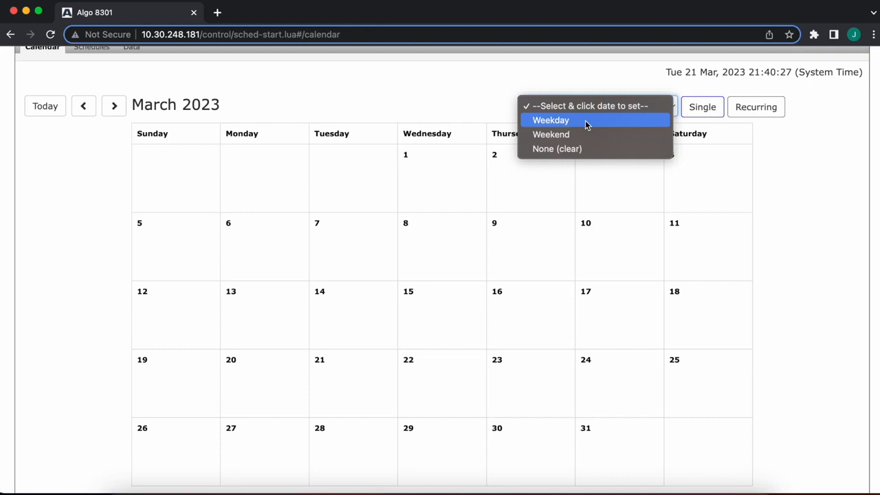
pyautogui.click(587, 121)
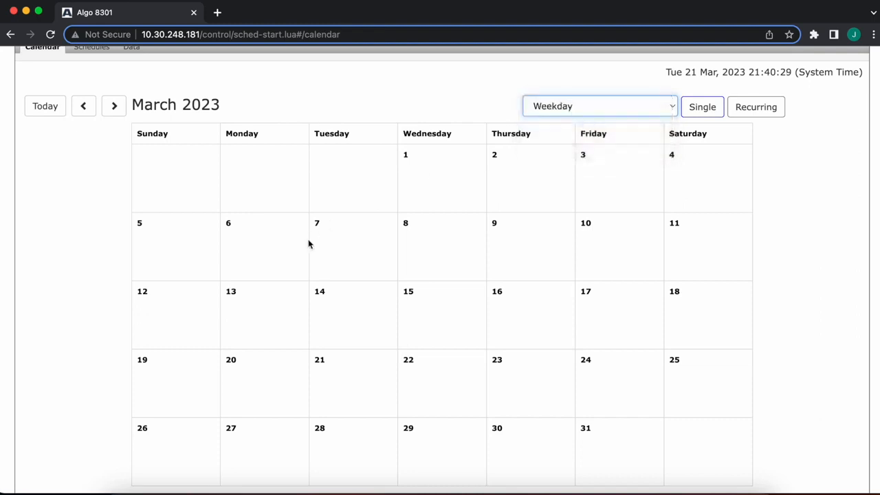
pyautogui.click(268, 252)
pyautogui.click(346, 248)
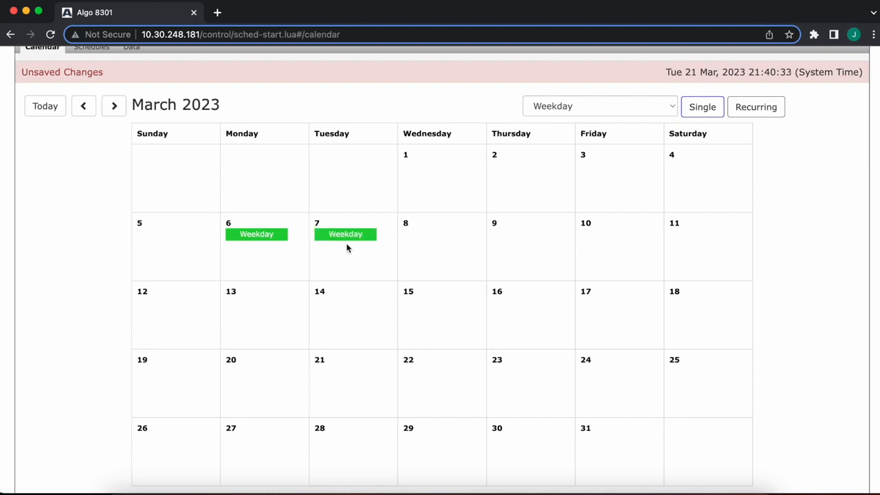
pyautogui.click(448, 248)
pyautogui.click(530, 249)
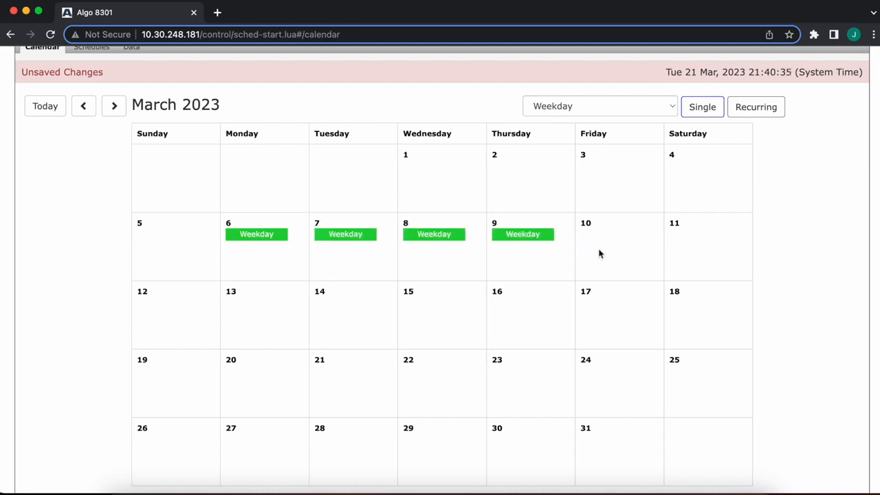
pyautogui.click(607, 253)
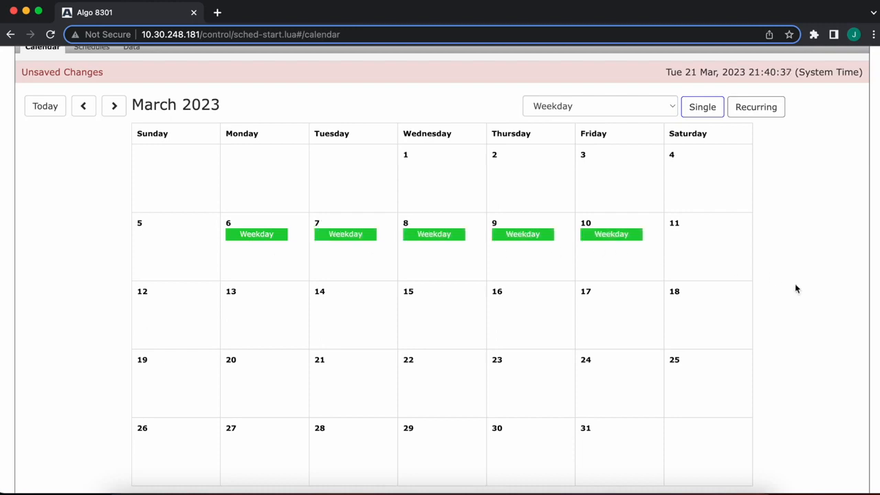
# Step: Switch the Weekday assignment to recurring and set a weekly recurrence on Monday through Friday
pyautogui.scroll(2, 795, 288)
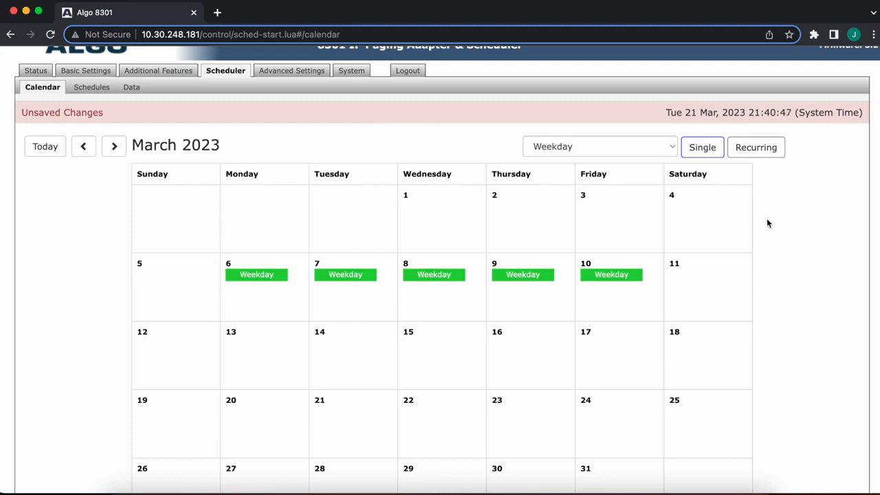
pyautogui.click(755, 148)
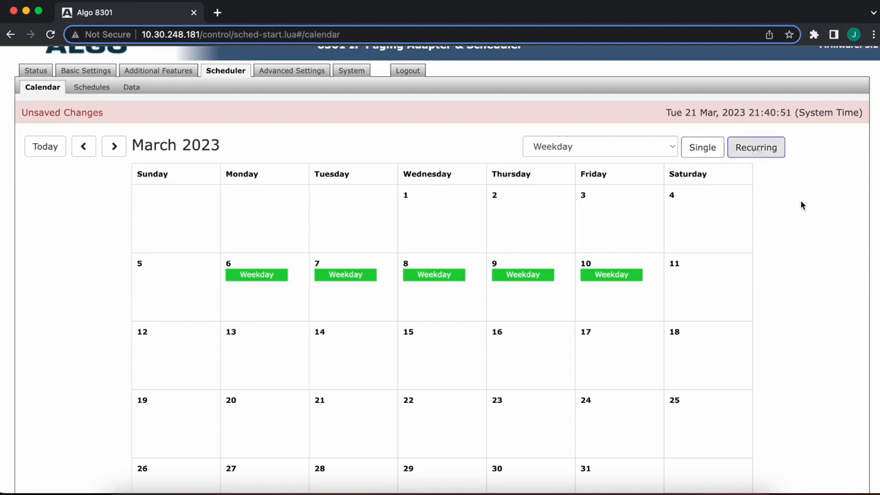
pyautogui.scroll(-3, 802, 254)
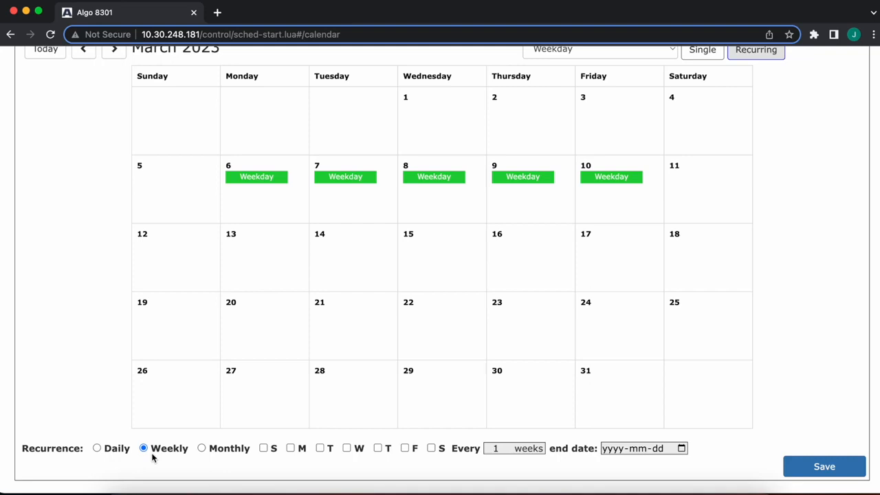
pyautogui.click(291, 449)
pyautogui.click(320, 449)
pyautogui.click(346, 449)
pyautogui.click(377, 449)
pyautogui.click(405, 449)
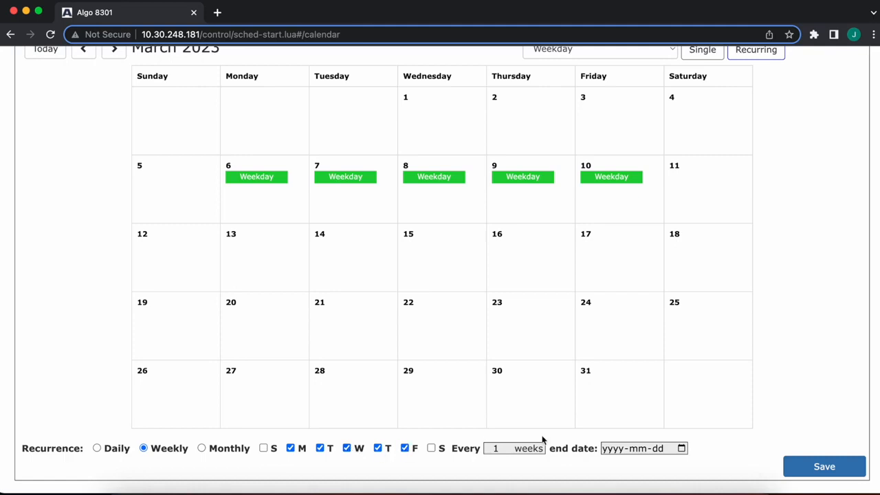
# Step: Set the recurrence end date to 2023-03-31 and apply the recurring Weekday schedule starting on March 13
pyautogui.click(681, 448)
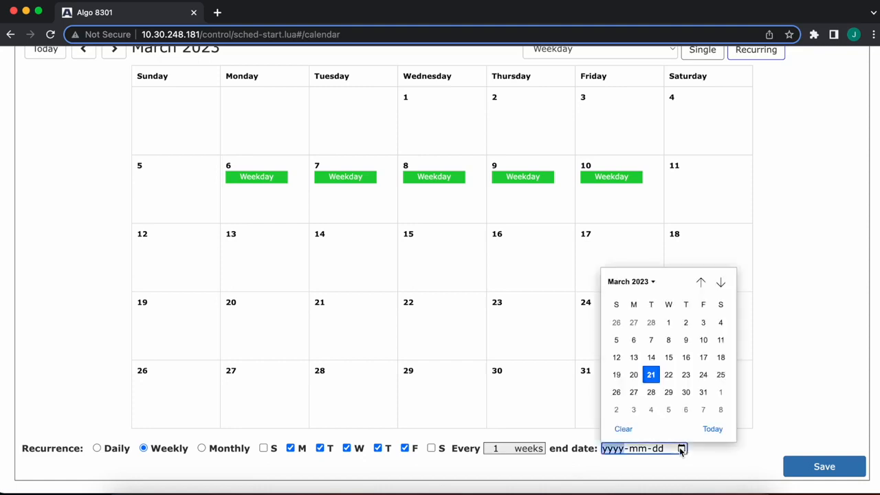
pyautogui.click(702, 392)
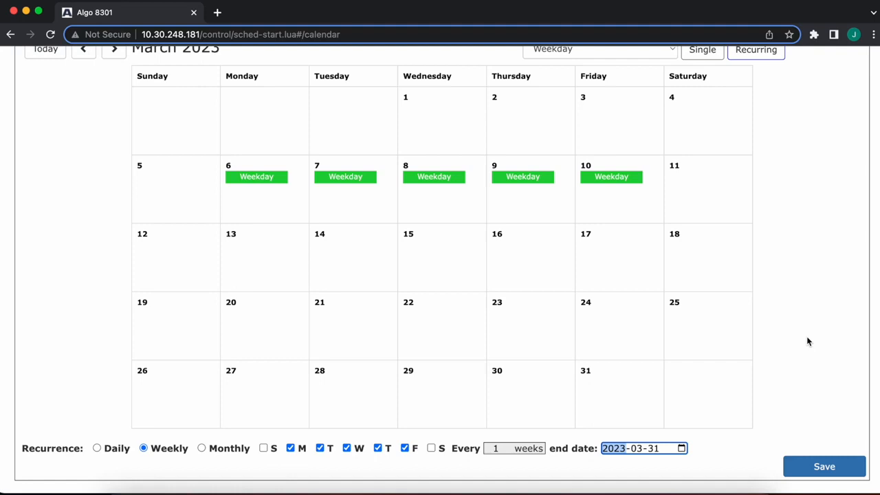
pyautogui.click(246, 272)
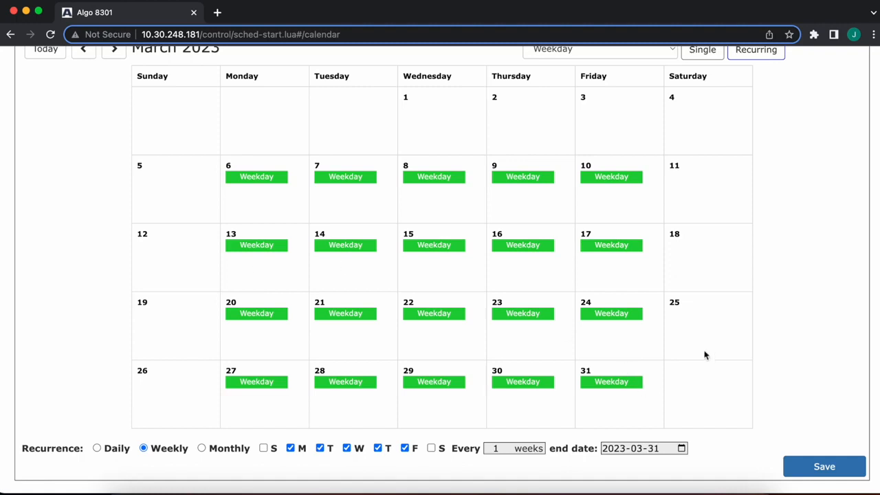
# Step: Choose the Weekend schedule for recurring assignment in the calendar
pyautogui.scroll(1, 803, 311)
pyautogui.scroll(2, 803, 314)
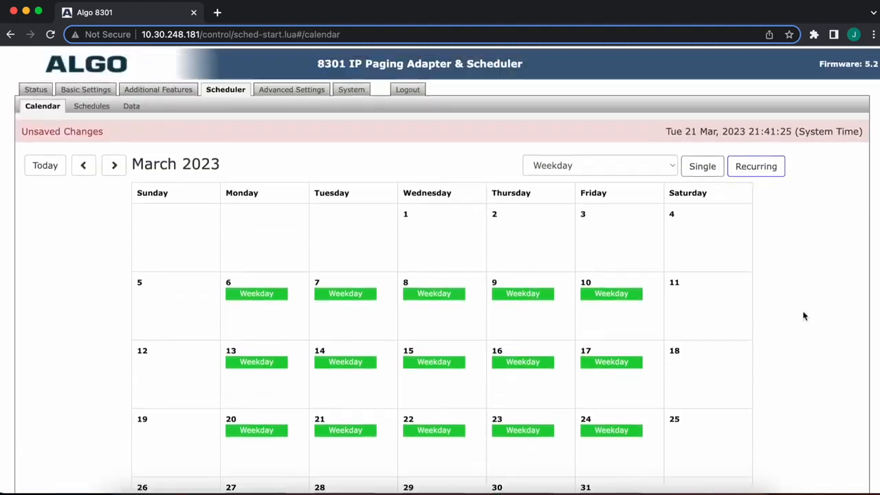
pyautogui.click(590, 165)
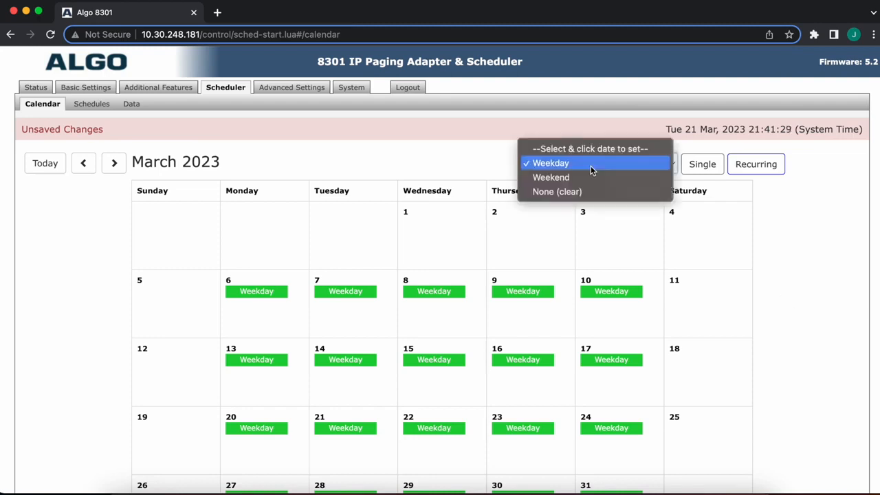
pyautogui.click(798, 257)
pyautogui.click(614, 172)
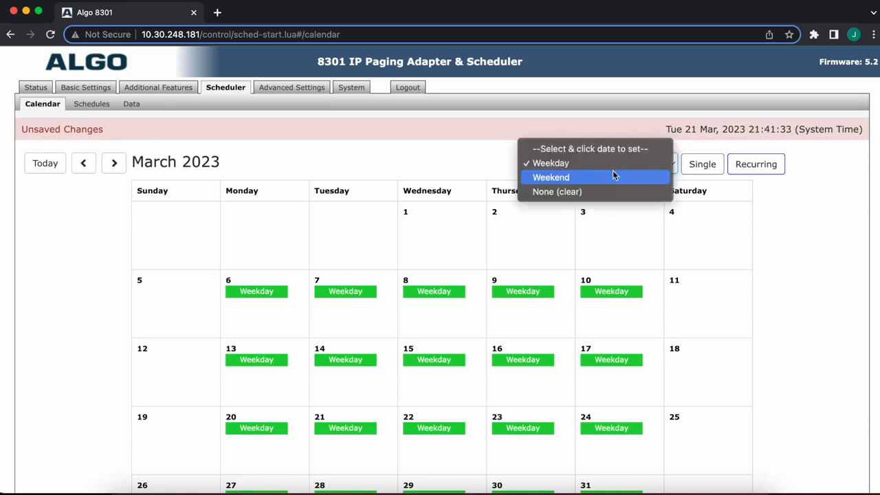
pyautogui.click(590, 179)
pyautogui.click(771, 163)
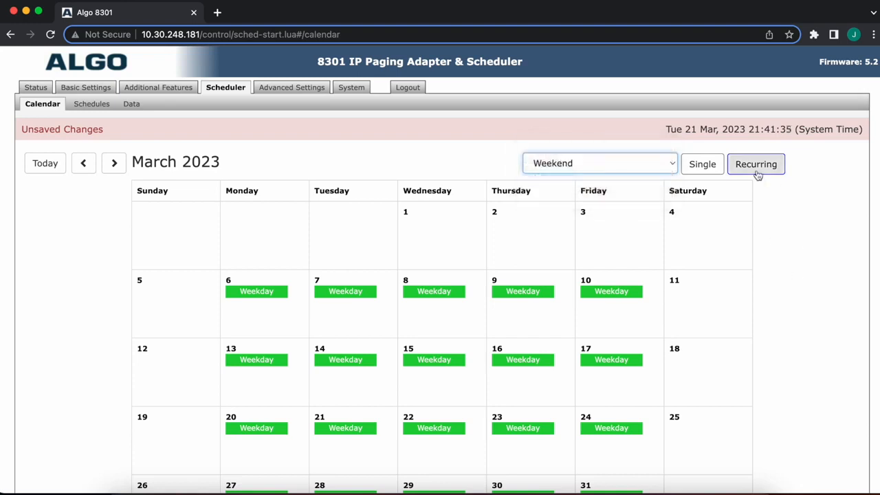
# Step: Change the weekly recurrence days from Monday through Friday to only Sunday and Saturday
pyautogui.scroll(-3, 809, 269)
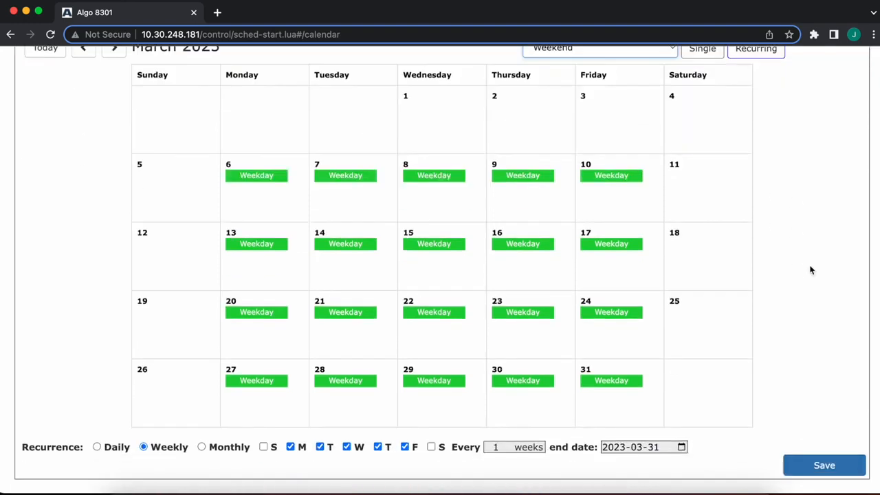
pyautogui.click(290, 448)
pyautogui.click(319, 447)
pyautogui.click(347, 447)
pyautogui.click(377, 448)
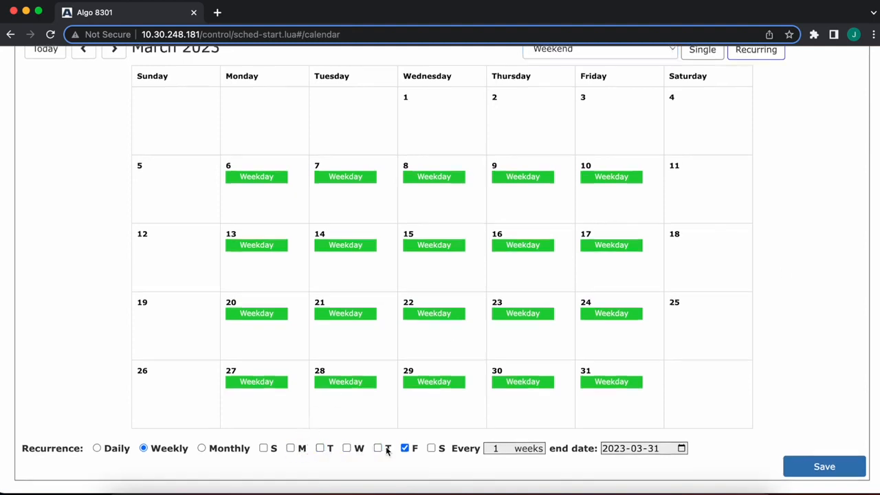
pyautogui.click(405, 447)
pyautogui.click(264, 448)
pyautogui.click(430, 448)
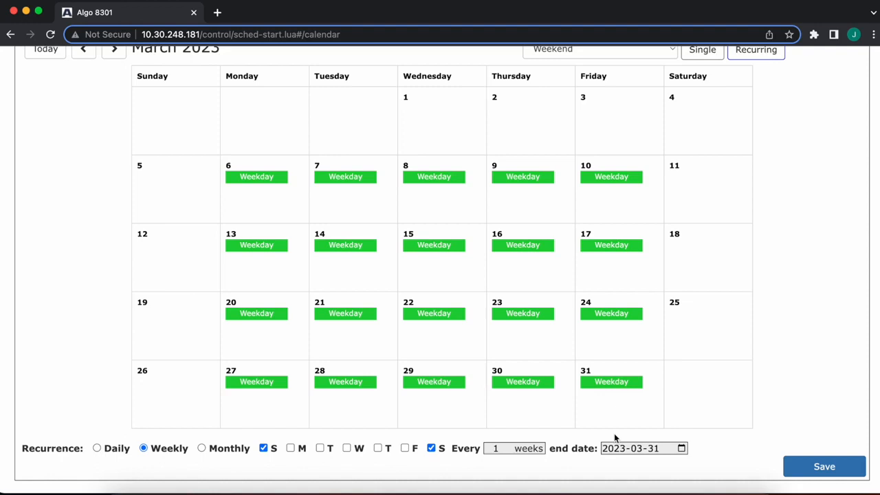
# Step: Apply the recurring Weekend schedule starting on Sunday, March 5, and save the calendar
pyautogui.scroll(1, 735, 445)
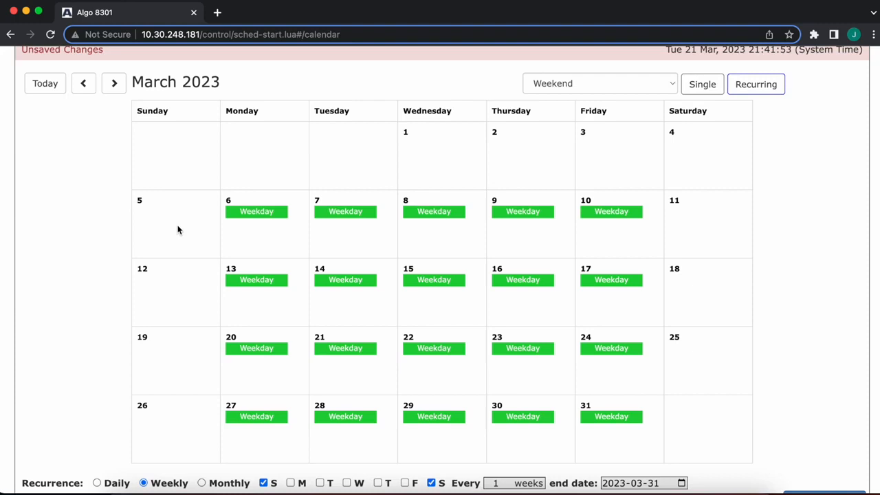
pyautogui.click(178, 229)
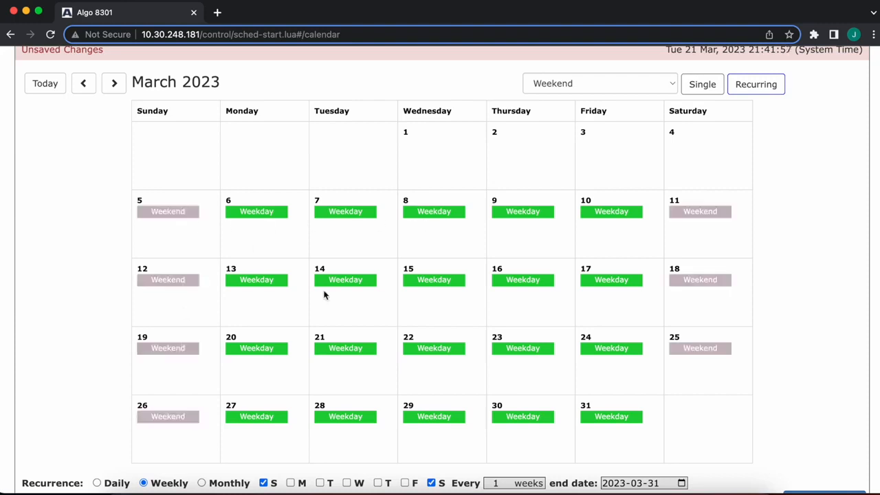
pyautogui.scroll(-1, 753, 400)
pyautogui.scroll(-1, 753, 404)
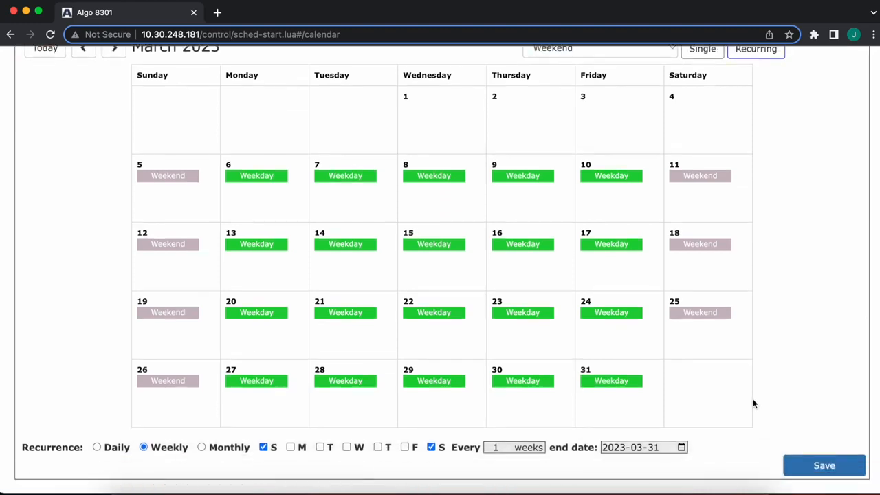
pyautogui.scroll(3, 803, 396)
pyautogui.scroll(-3, 803, 397)
pyautogui.click(815, 466)
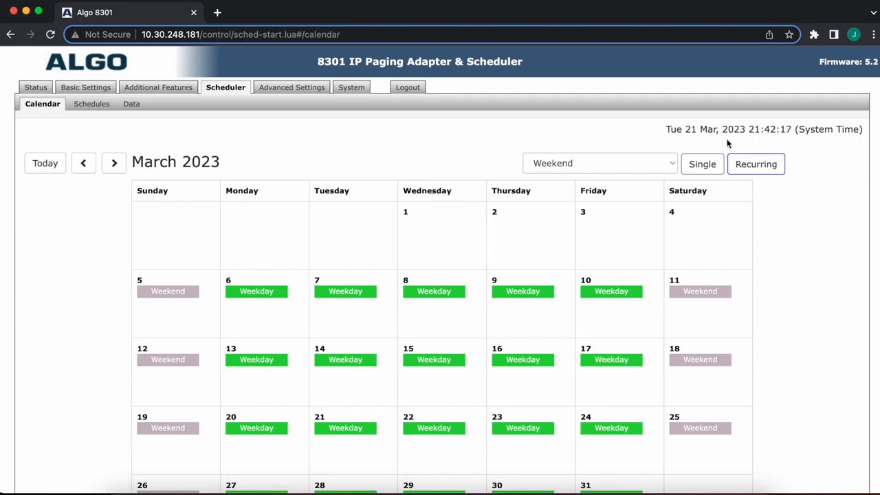
# Step: Check the system time above the calendar, and open the scheduler's data backup and restore page
pyautogui.moveTo(666, 129); pyautogui.dragTo(820, 128)
pyautogui.click(134, 104)
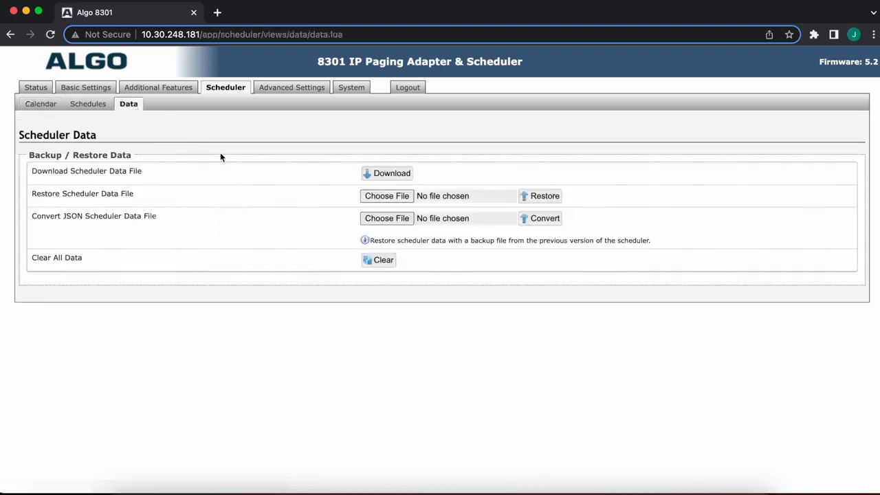